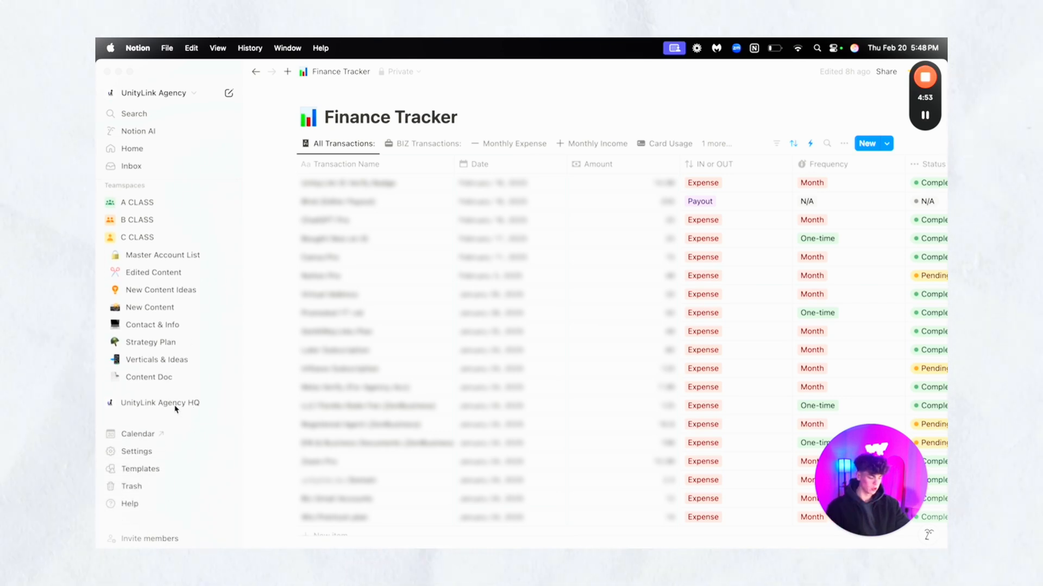
pyautogui.scroll(2, 177, 410)
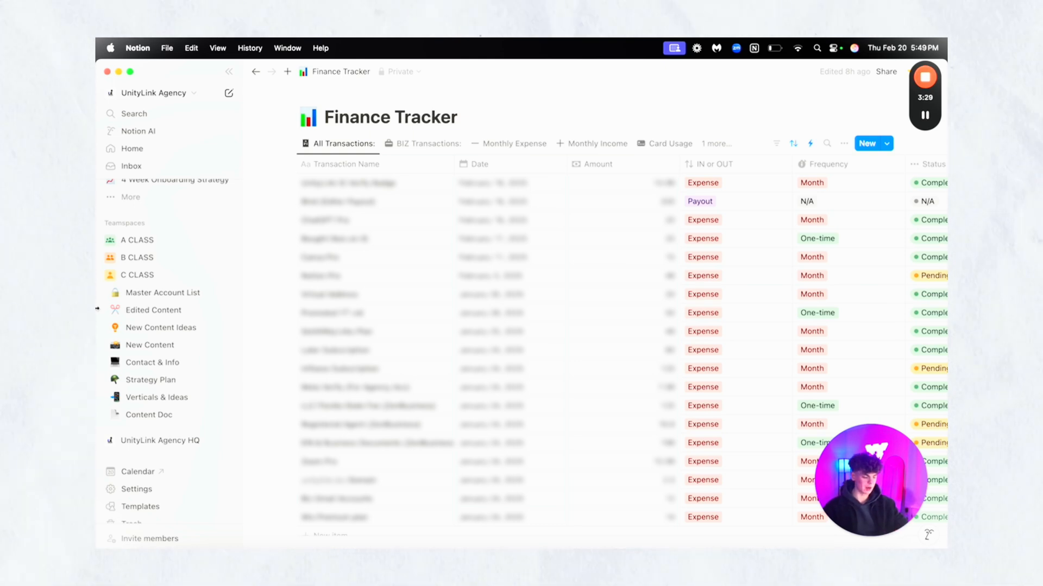
pyautogui.hscroll(2, 426, 280)
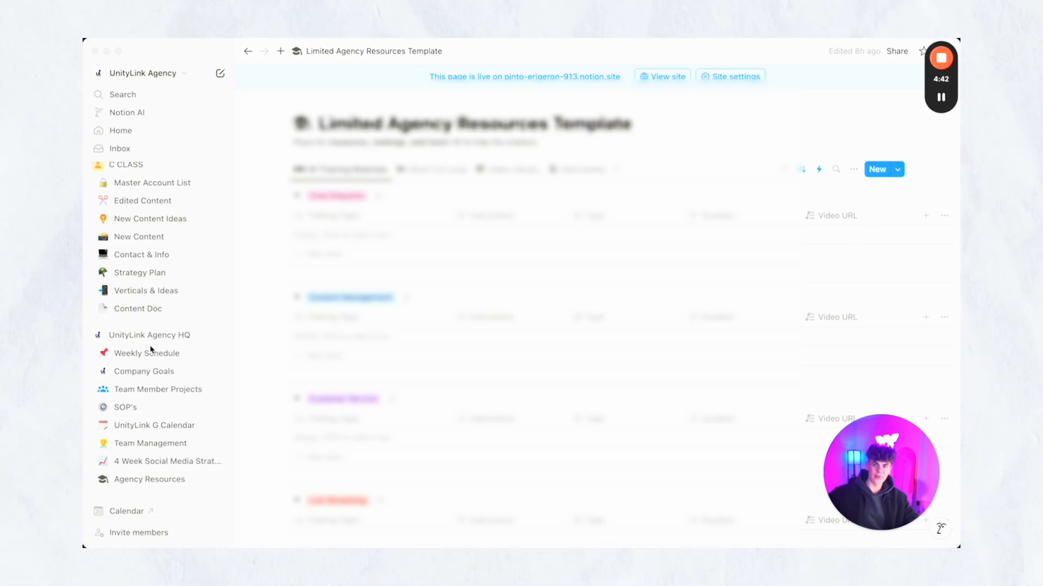
pyautogui.scroll(2, 151, 349)
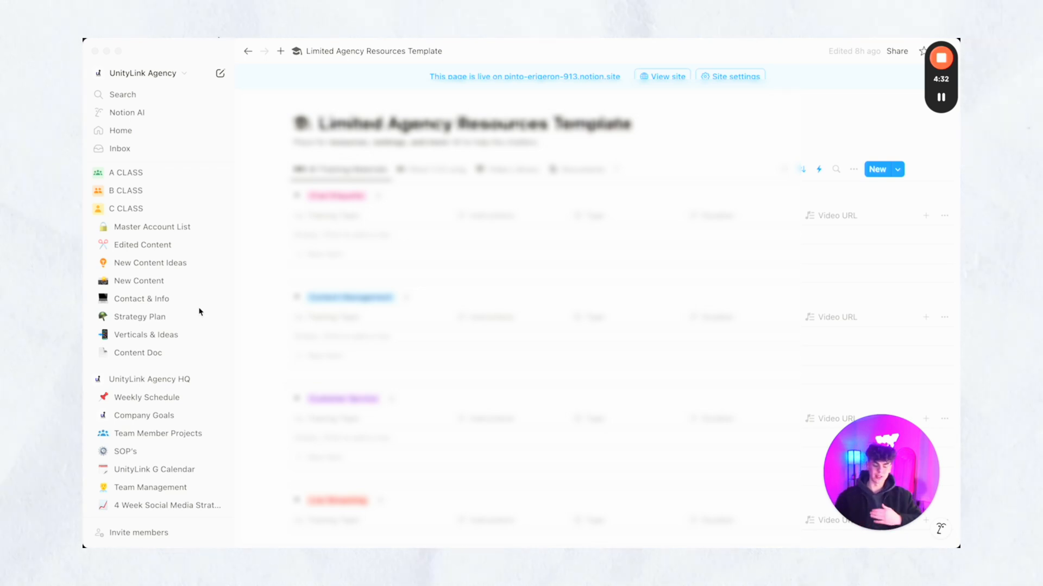
pyautogui.scroll(3, 200, 311)
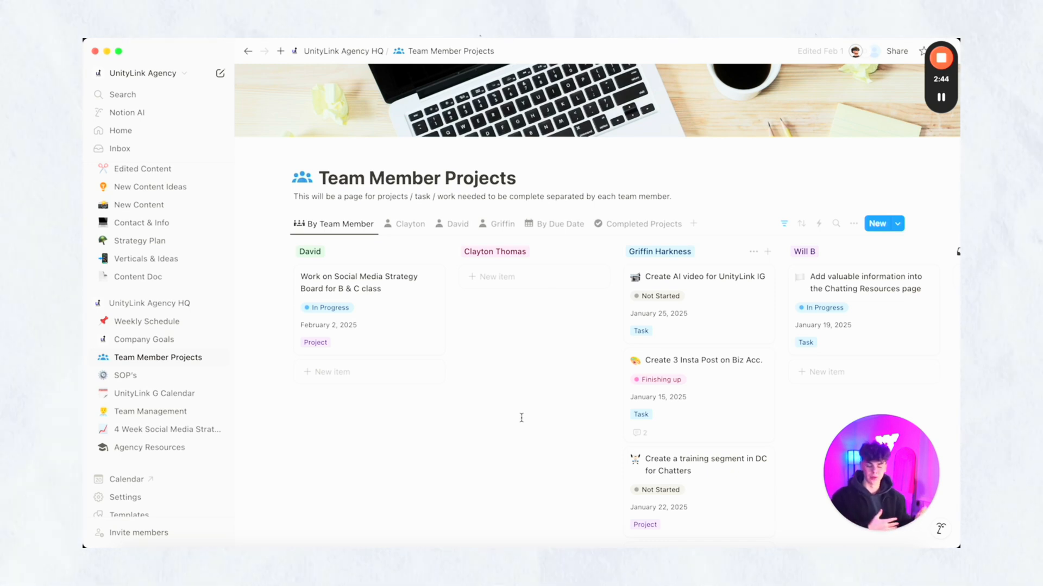
# - Add a card named "Finish chatting training" to the empty team member's column and give it the white speech bubble emoji
pyautogui.click(540, 283)
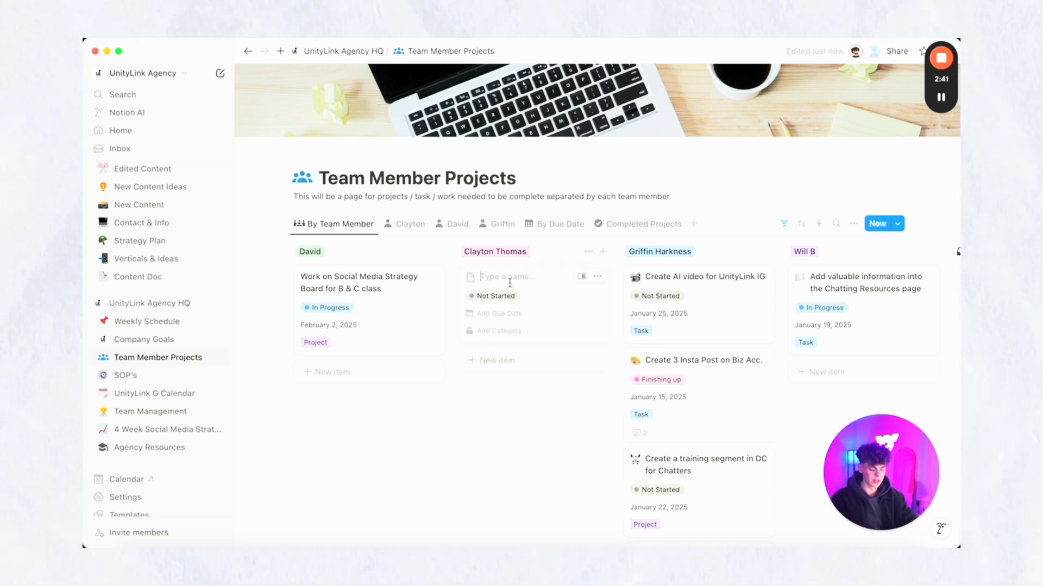
pyautogui.write('Finish chat')
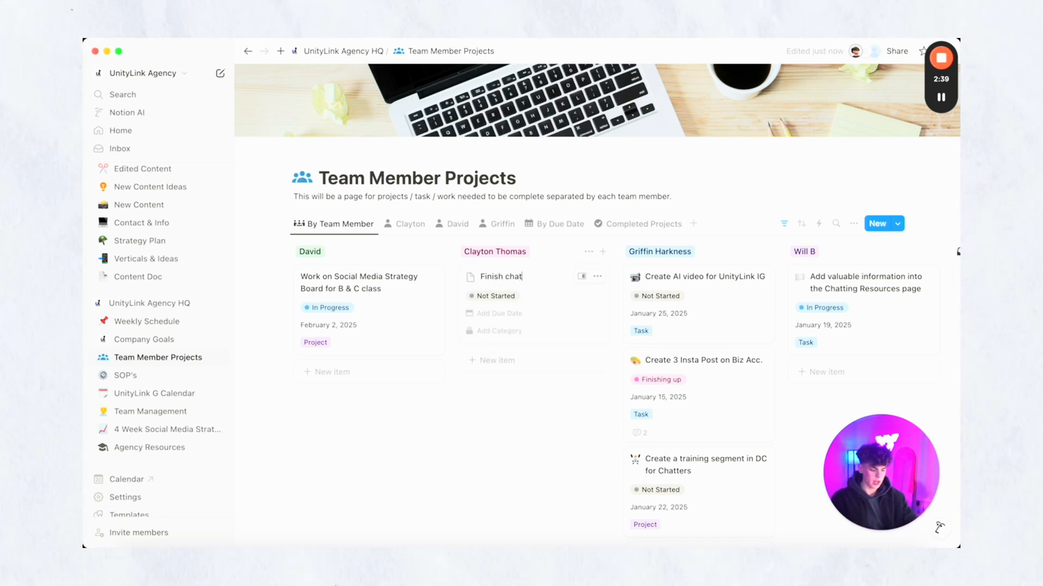
pyautogui.write('ting training')
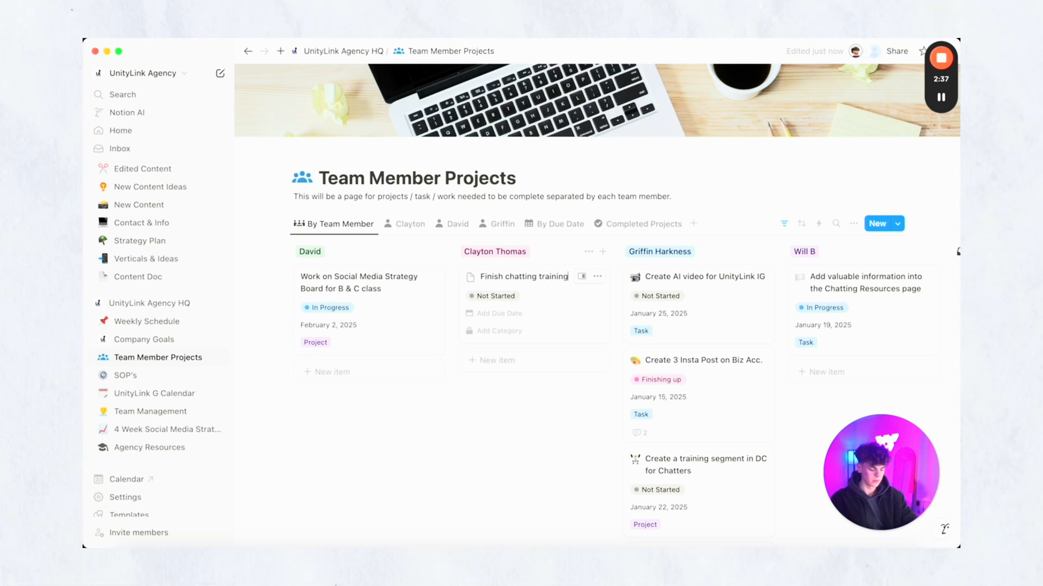
pyautogui.click(470, 277)
pyautogui.write('chat')
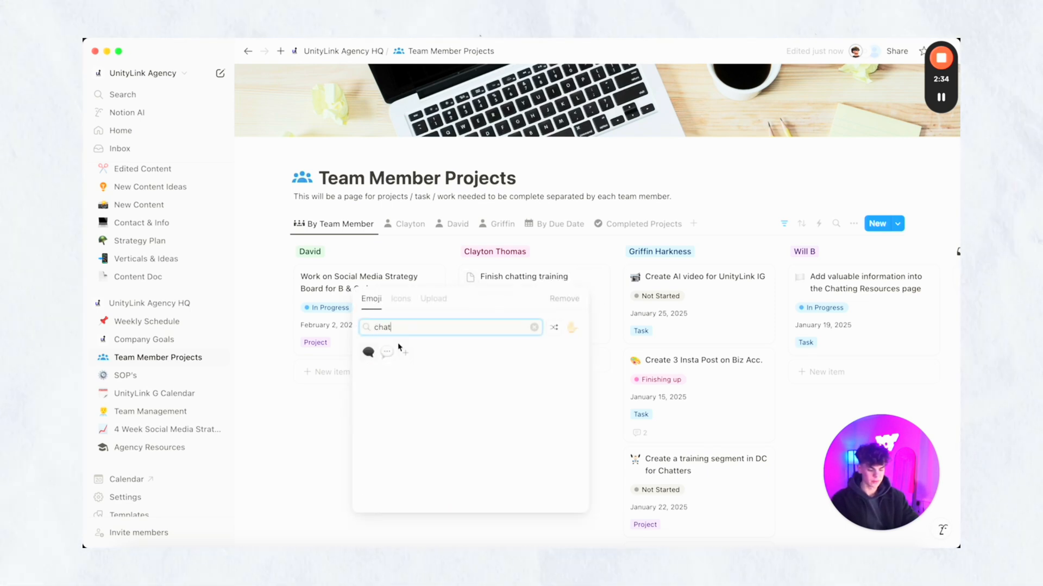
pyautogui.click(387, 352)
# - Set the "Finish chatting training" card to status In Progress, due date February 22, 2025 and category Project
pyautogui.click(495, 296)
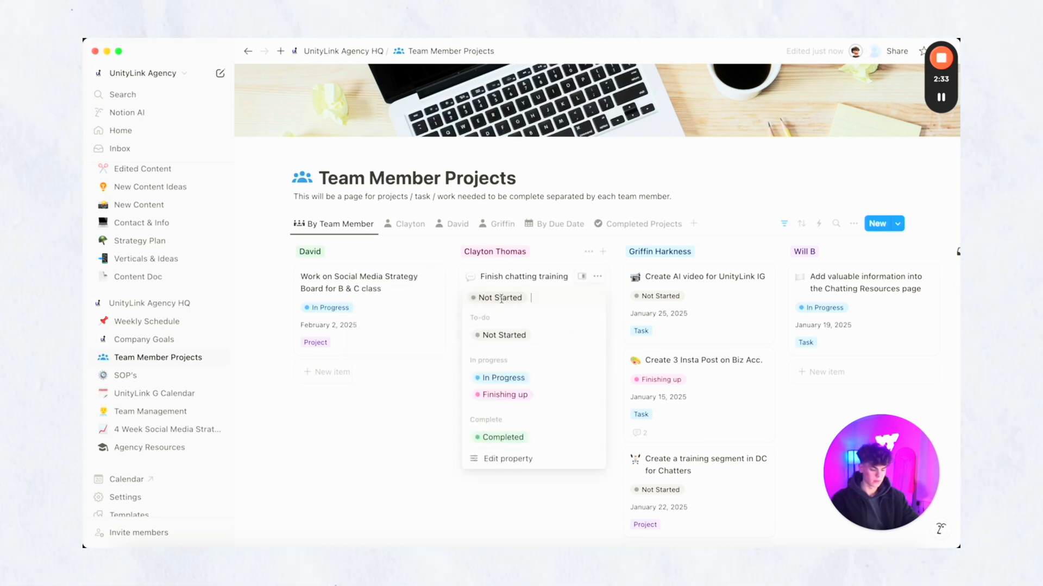
pyautogui.click(495, 377)
pyautogui.click(499, 314)
pyautogui.click(578, 366)
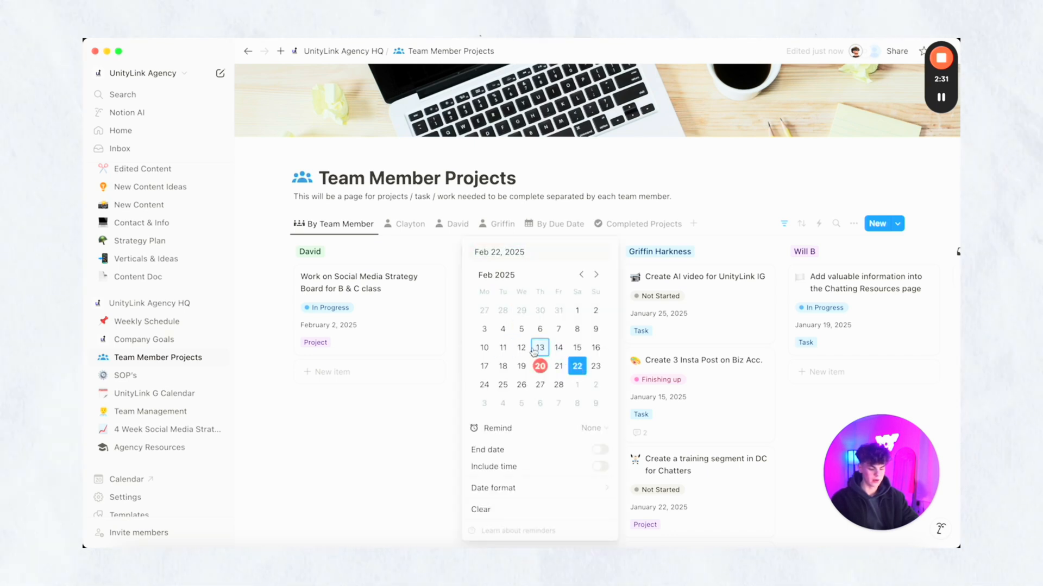
pyautogui.click(455, 374)
pyautogui.click(507, 330)
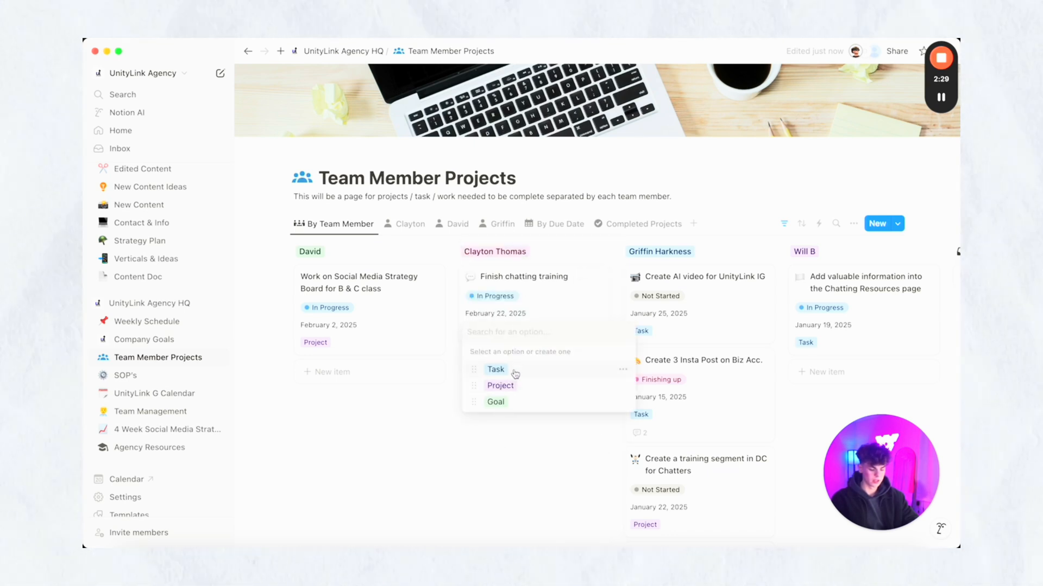
pyautogui.click(500, 386)
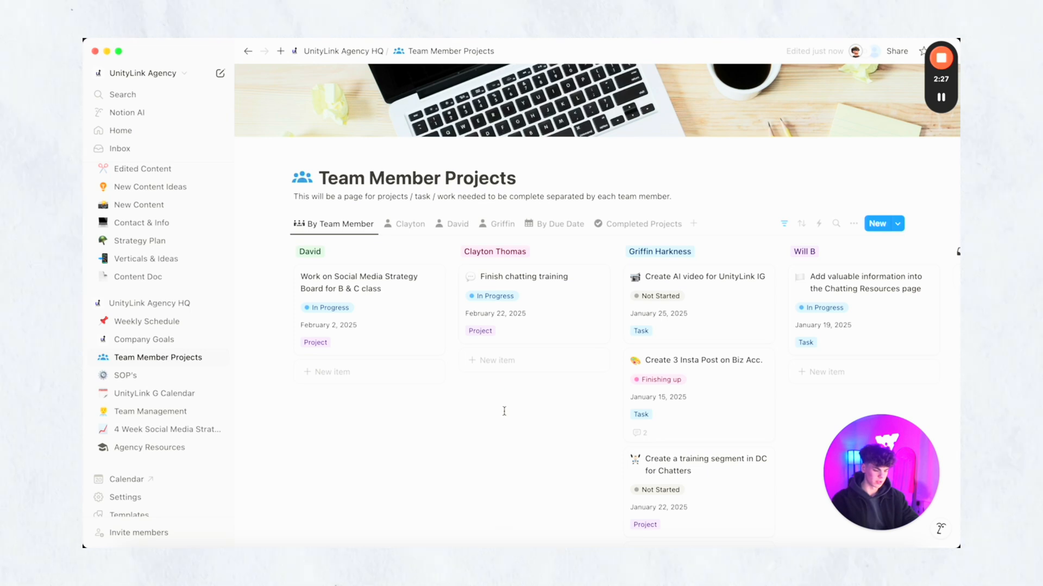
# - Open the "Finish chatting training" card and write "Here is the space" in its page body
pyautogui.click(570, 316)
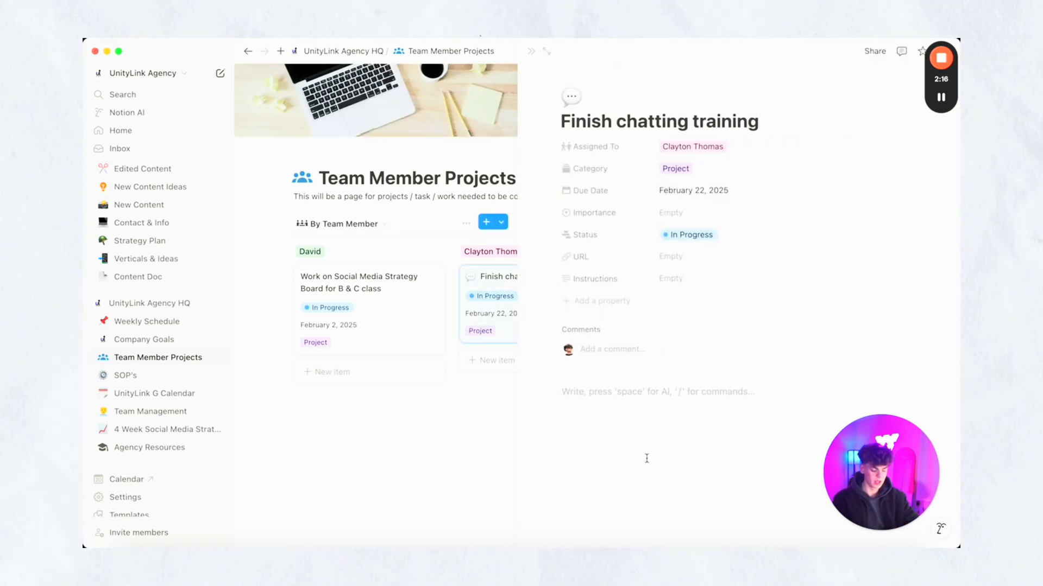
pyautogui.press('Return')
pyautogui.write('Here is the space')
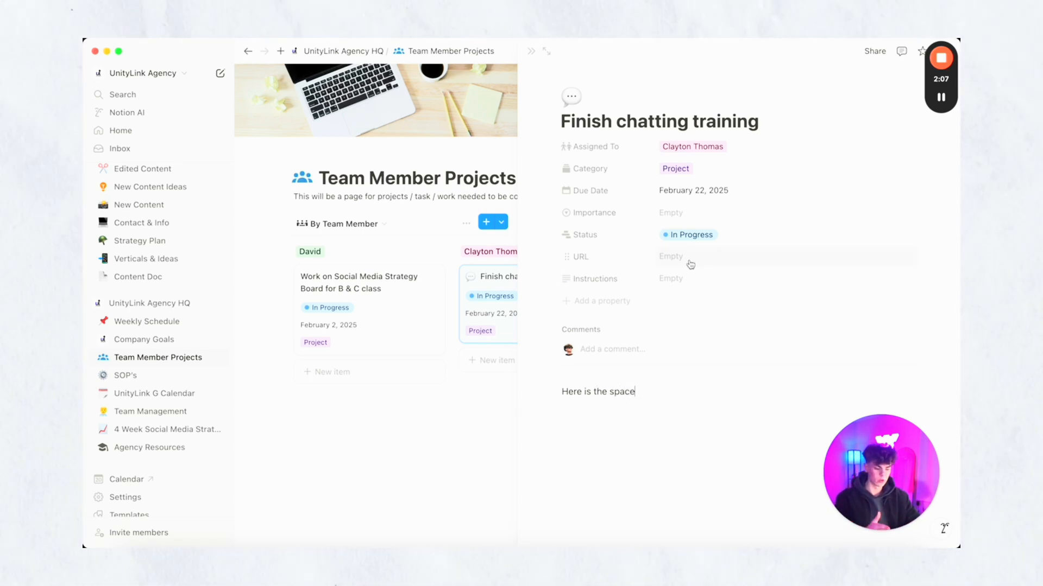
pyautogui.click(702, 214)
pyautogui.click(695, 283)
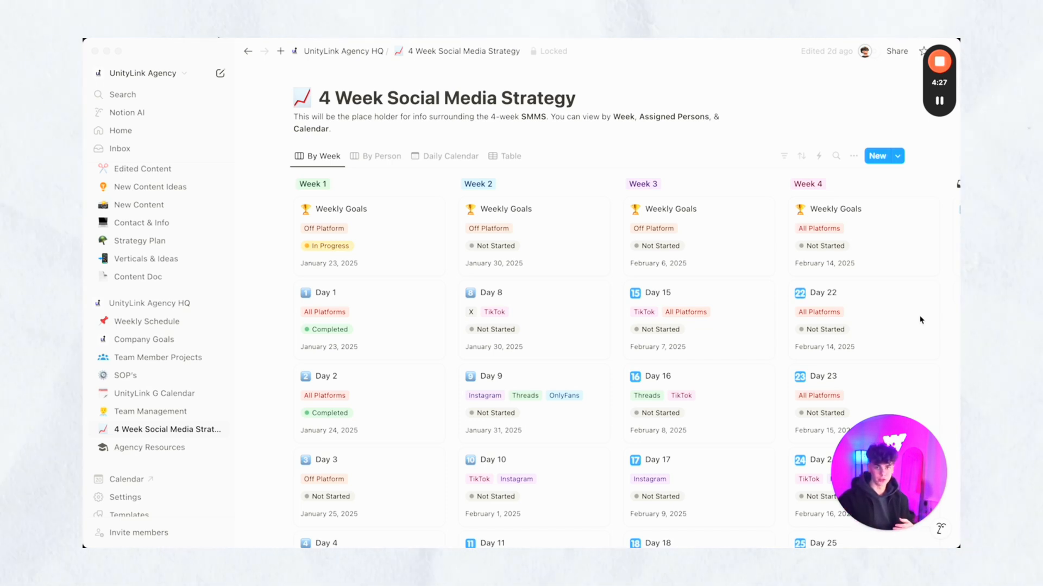
# - Look through the weekly board of the 4 Week Social Media Strategy and switch to its By Person view
pyautogui.scroll(-1, 921, 320)
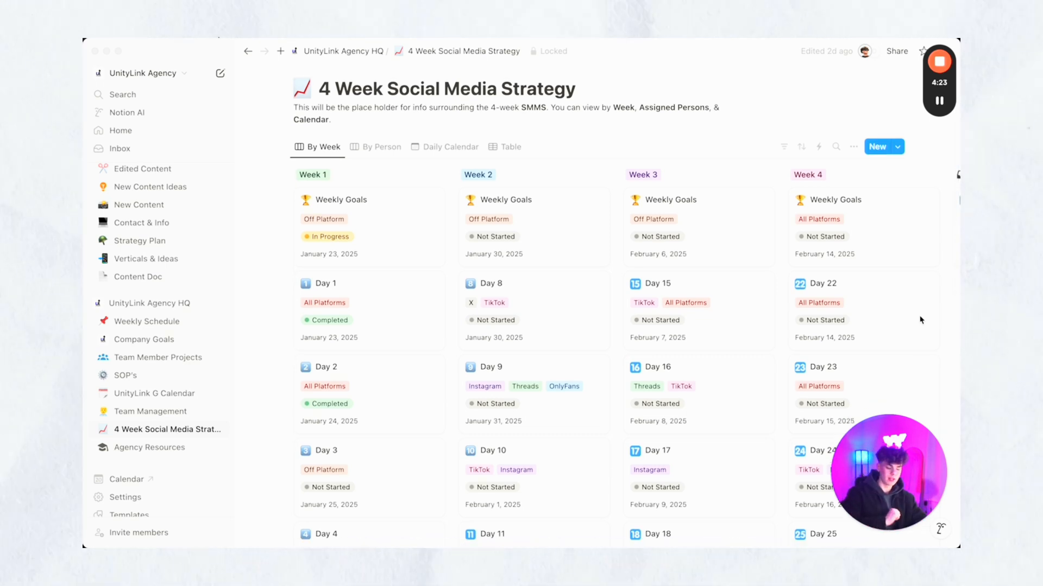
pyautogui.scroll(-3, 921, 320)
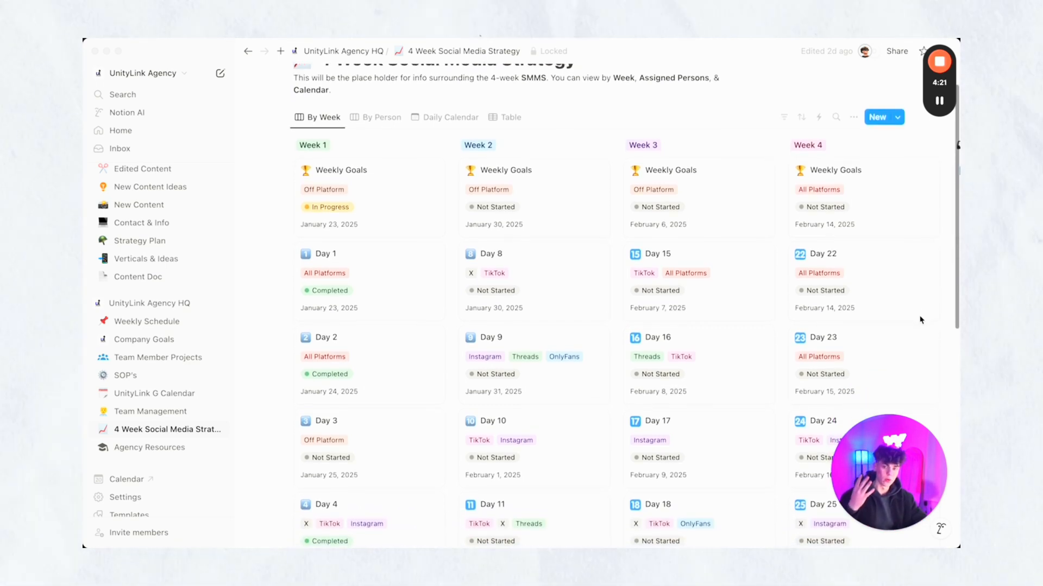
pyautogui.scroll(4, 921, 320)
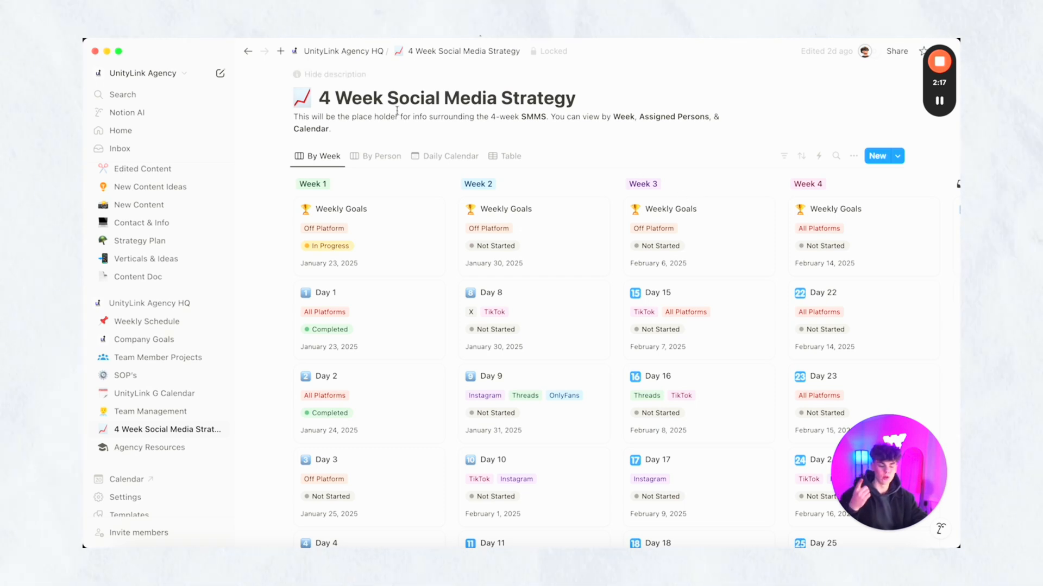
pyautogui.click(382, 157)
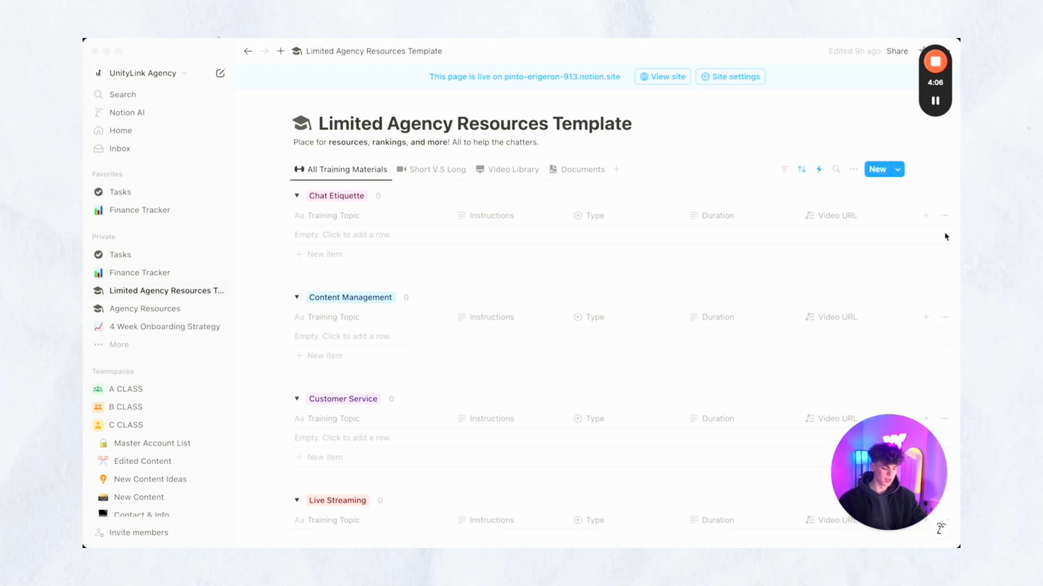
# - Review the training material groups in Limited Agency Resources Template, then its Short V.S Long, Video Library and Documents views
pyautogui.scroll(-5, 650, 316)
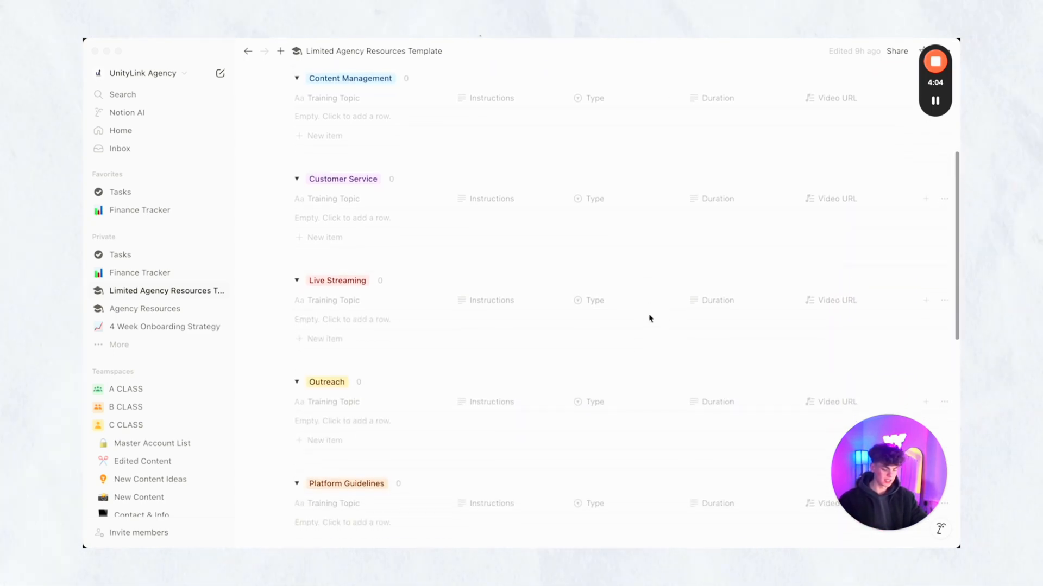
pyautogui.scroll(-5, 650, 318)
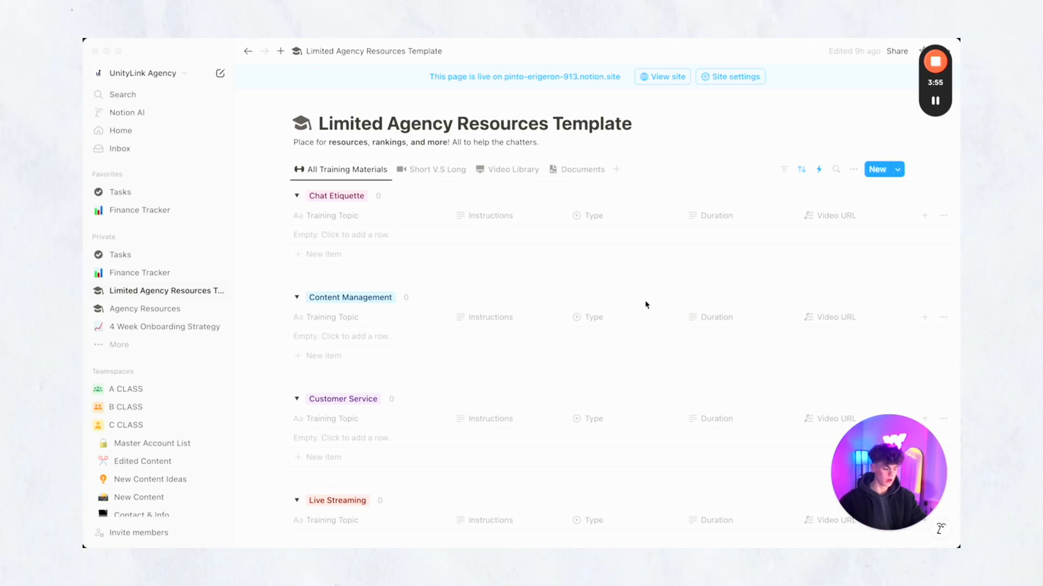
pyautogui.click(450, 172)
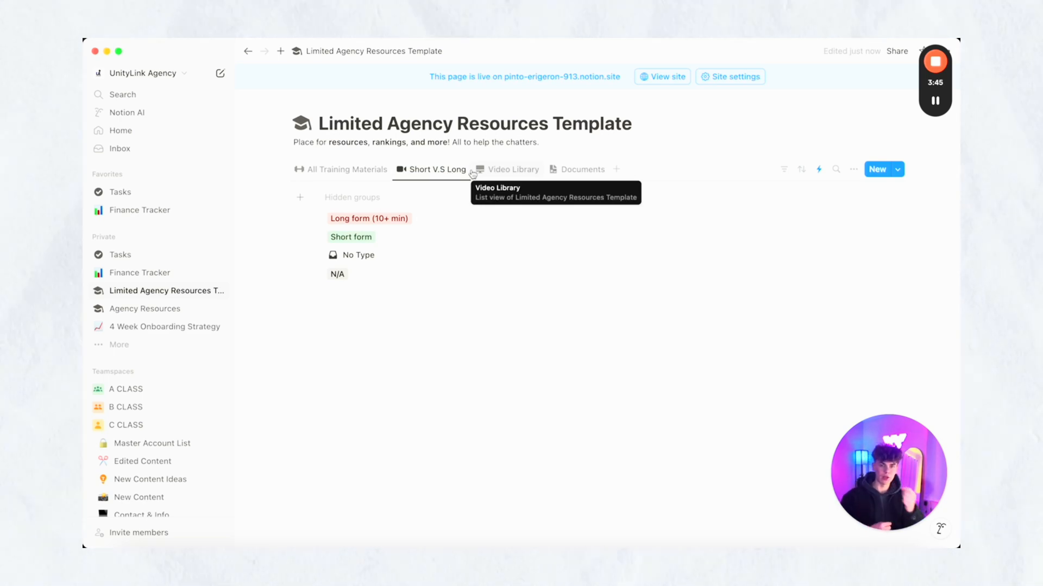
pyautogui.click(496, 176)
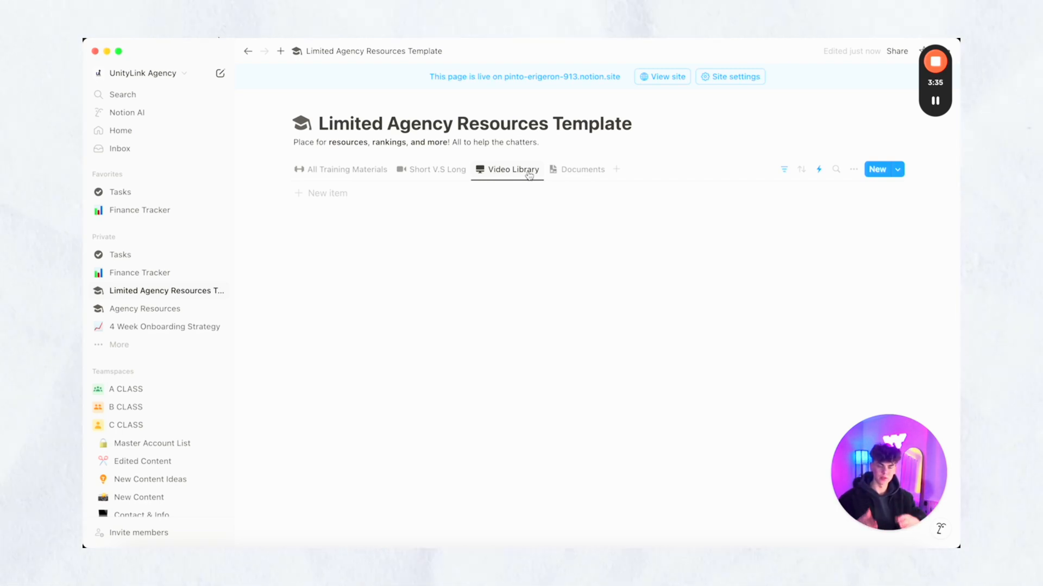
pyautogui.click(581, 169)
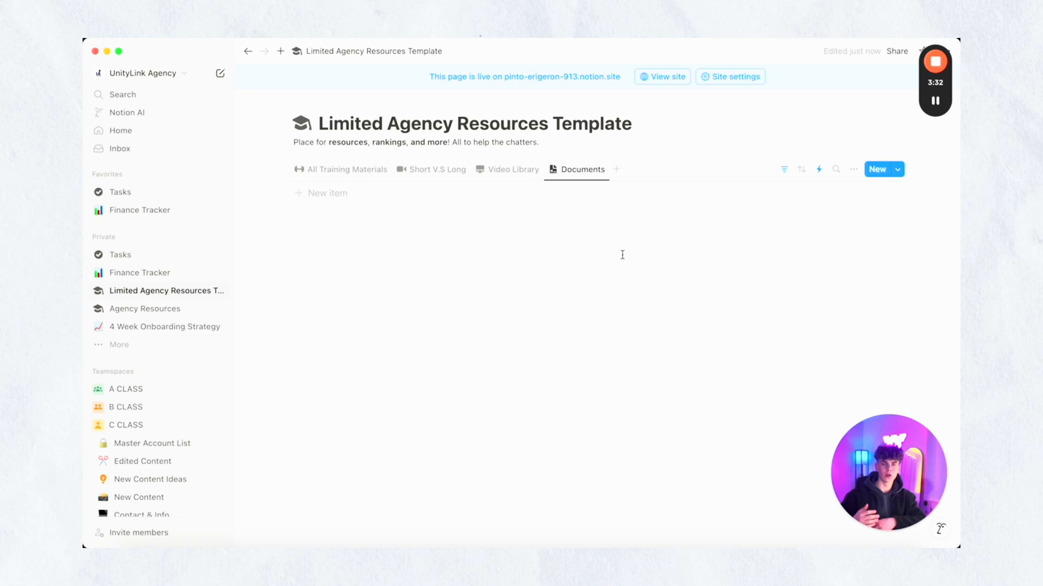